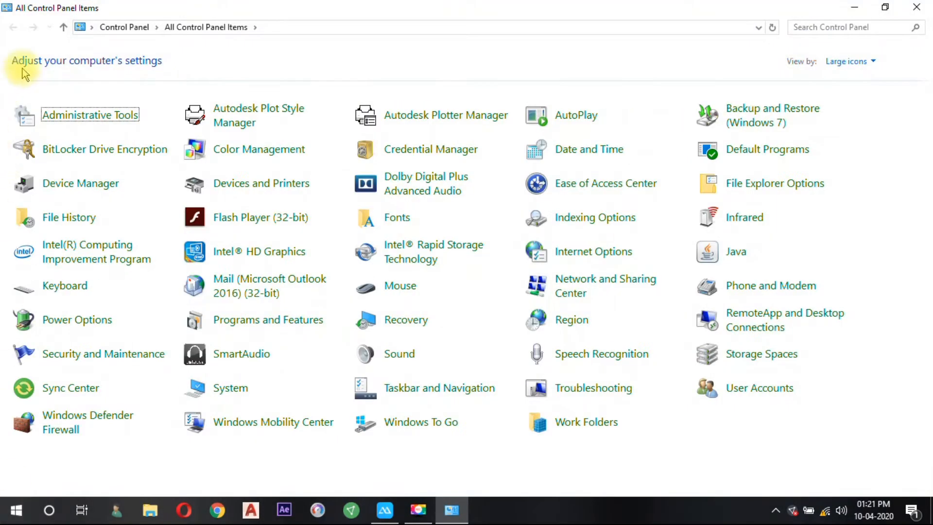
Open Internet Information Services (IIS) Manager from the Administrative Tools.
double_click(50, 117)
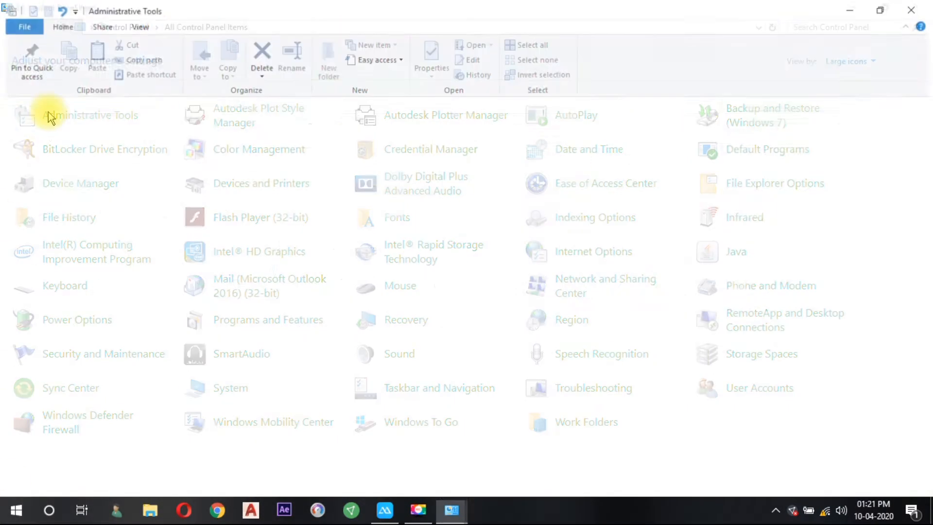
left_click(522, 175)
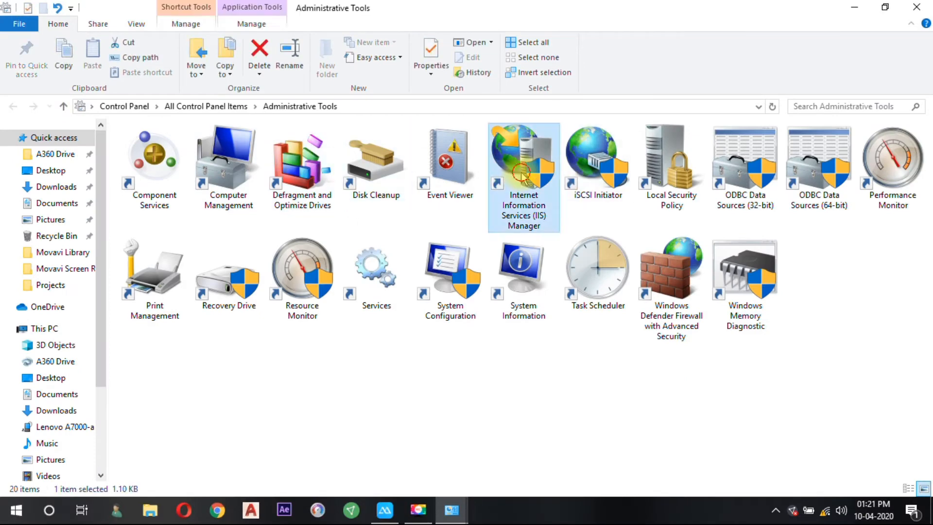
double_click(522, 177)
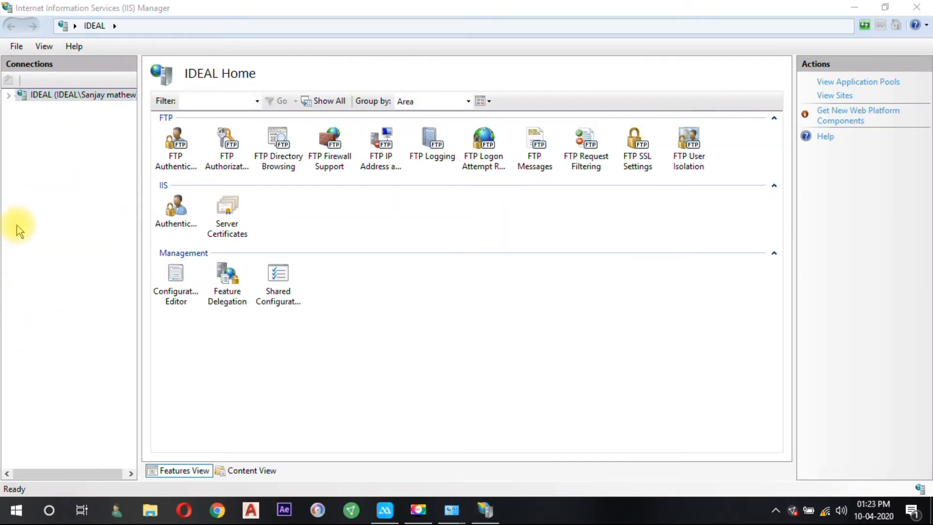
Start a new FTP site named share with C:\ as its physical path and continue to the binding settings.
right_click(71, 150)
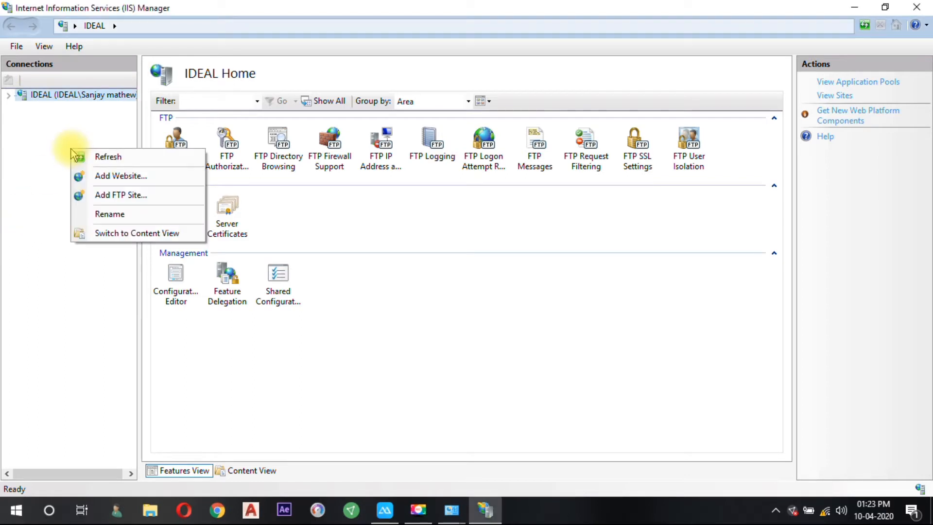
left_click(145, 194)
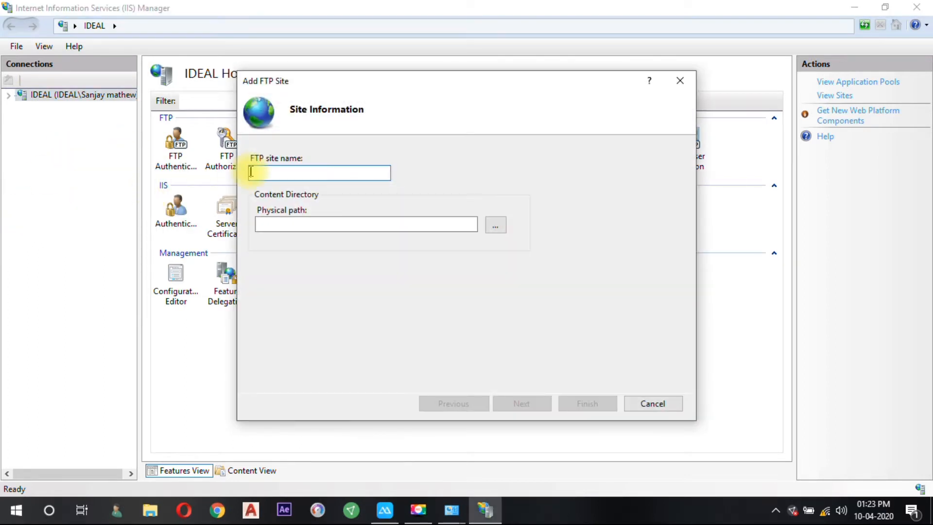
type("share")
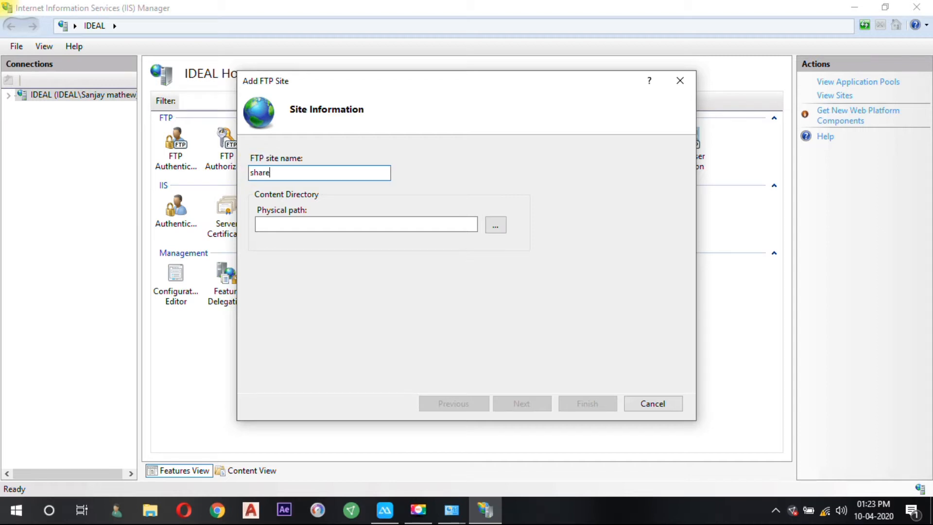
left_click(488, 231)
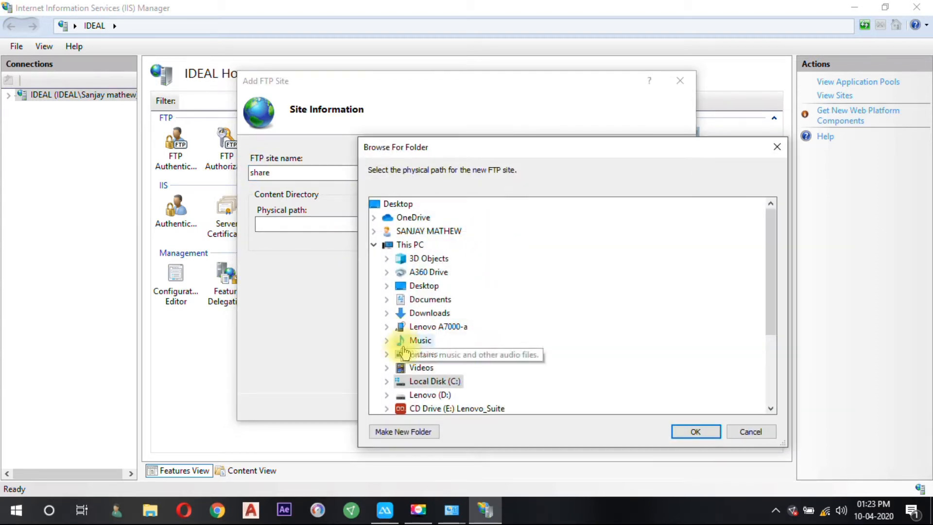
double_click(411, 382)
left_click(683, 431)
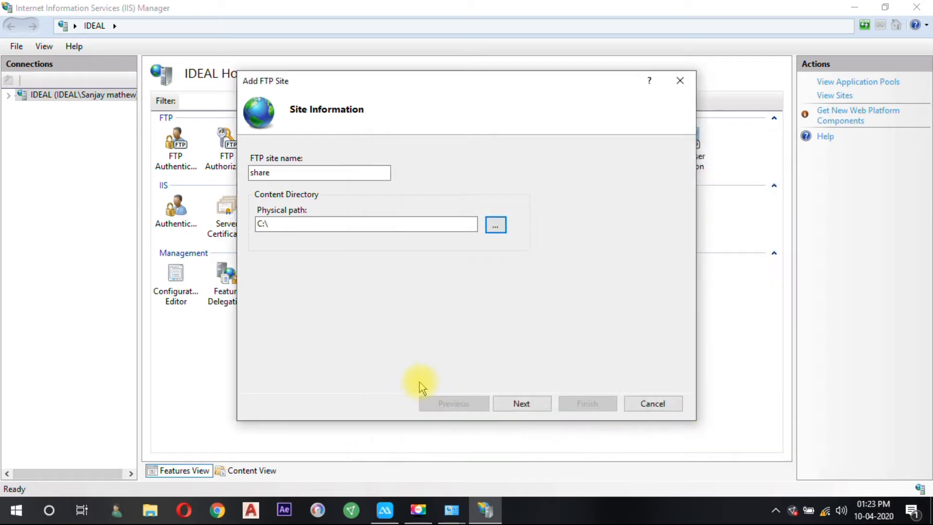
left_click(522, 404)
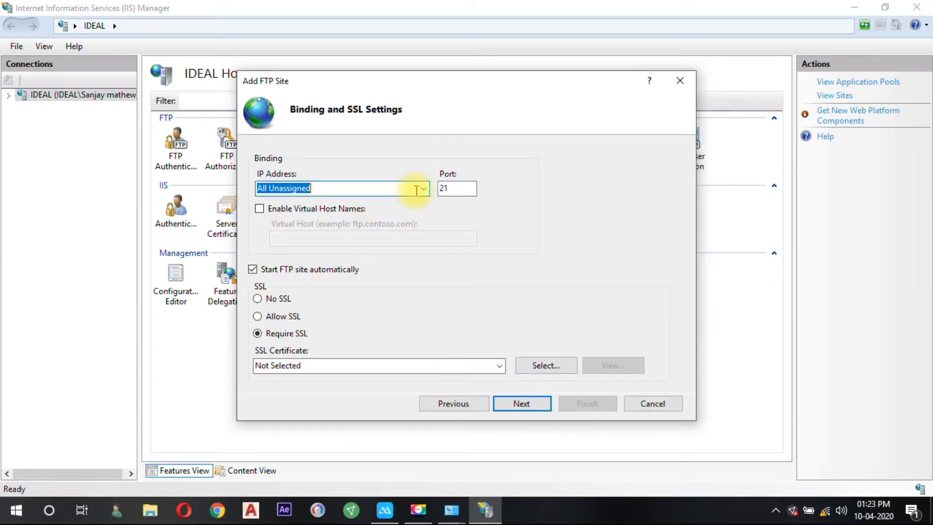
Open a Command Prompt window and run ipconfig to list the computer's network addresses.
mouse_move(495, 511)
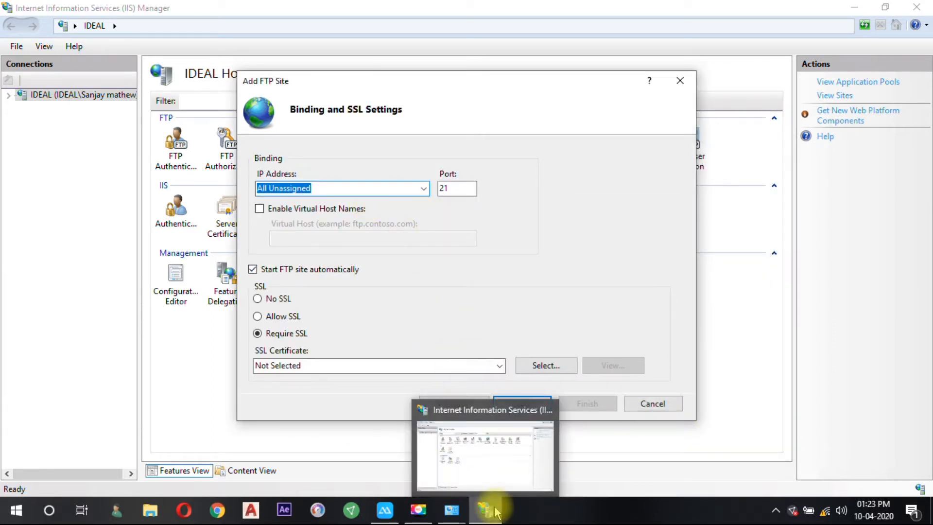
key("super+r")
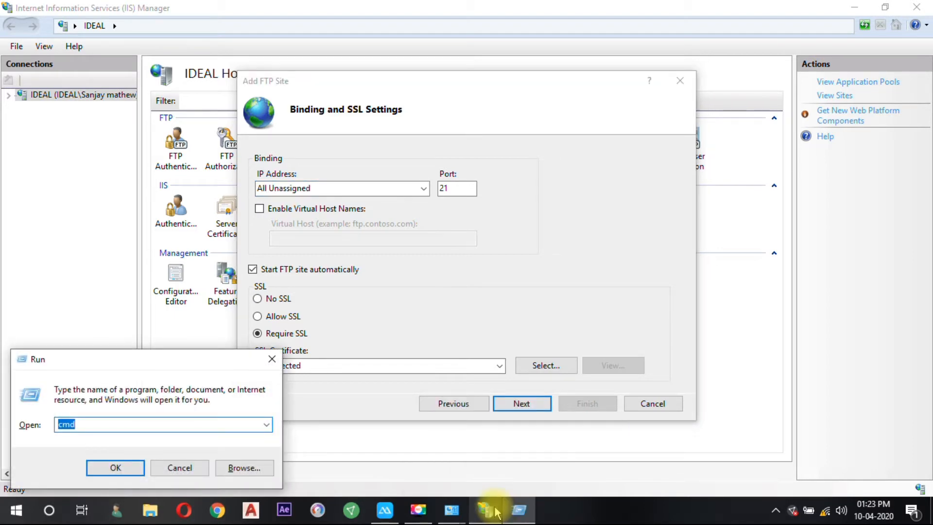
type("cmd")
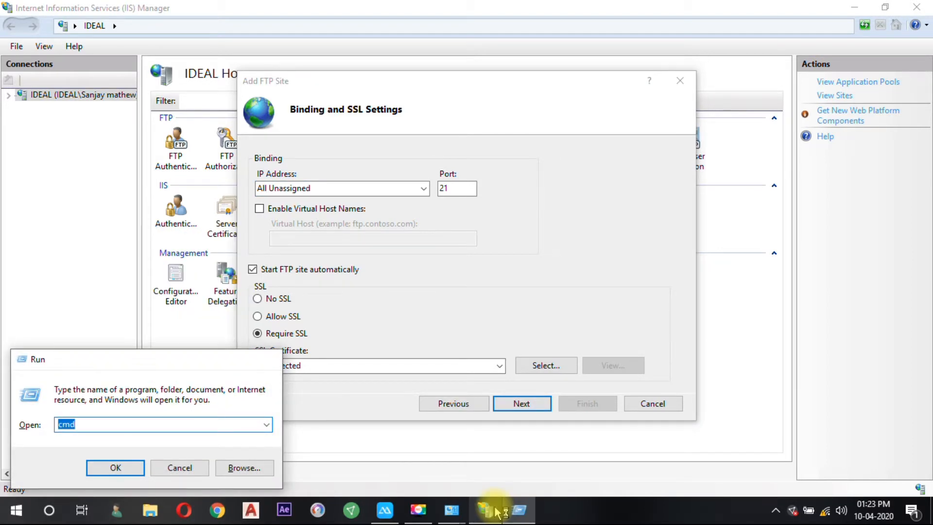
key("Return")
type("ip")
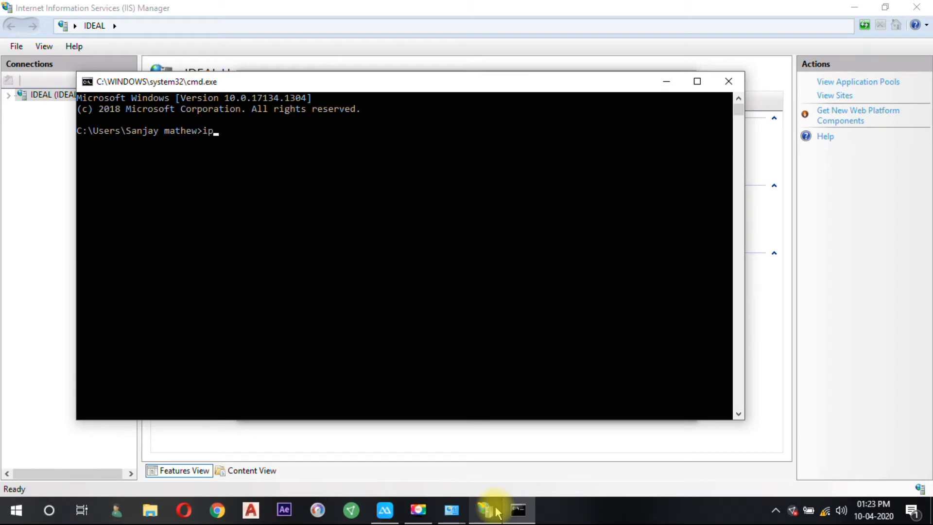
type("config")
key("Return")
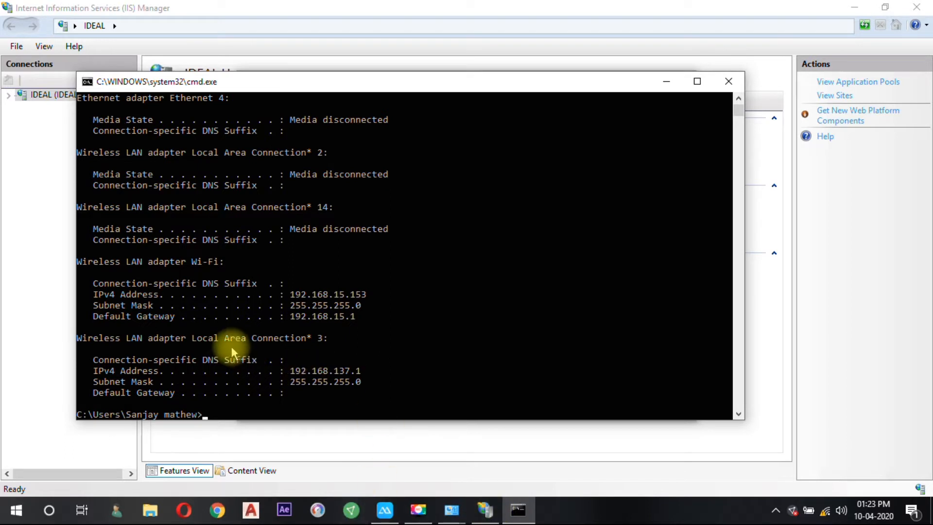
Copy the Wi-Fi adapter's IPv4 address from the ipconfig output and close the Command Prompt.
left_click(289, 294)
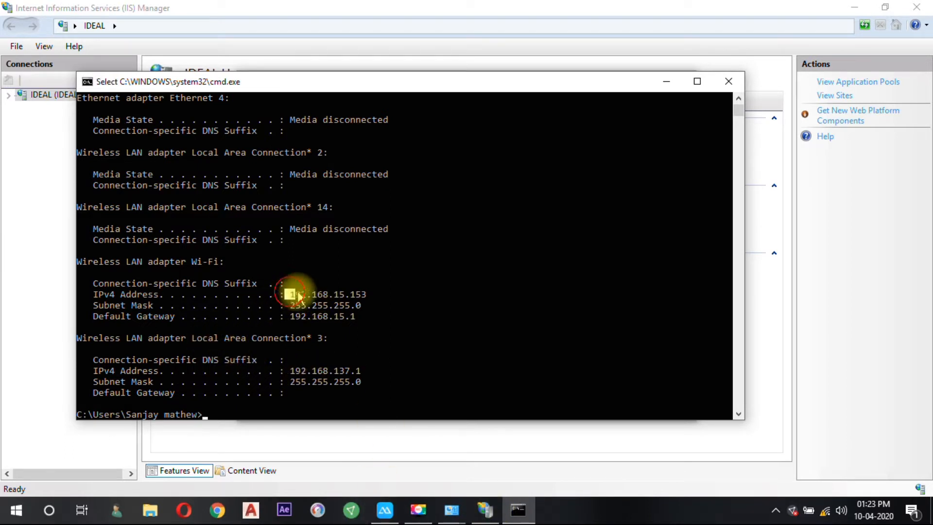
left_click_drag(294, 295, 377, 295)
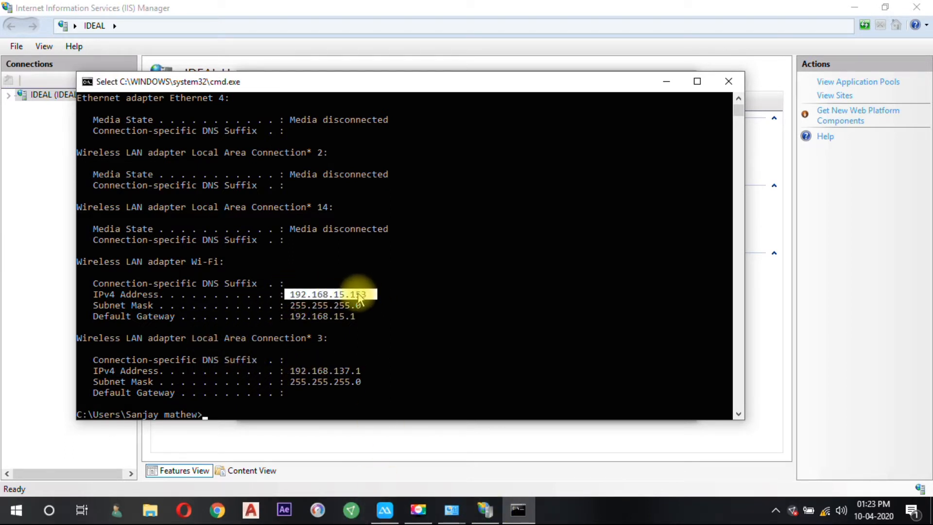
right_click(335, 289)
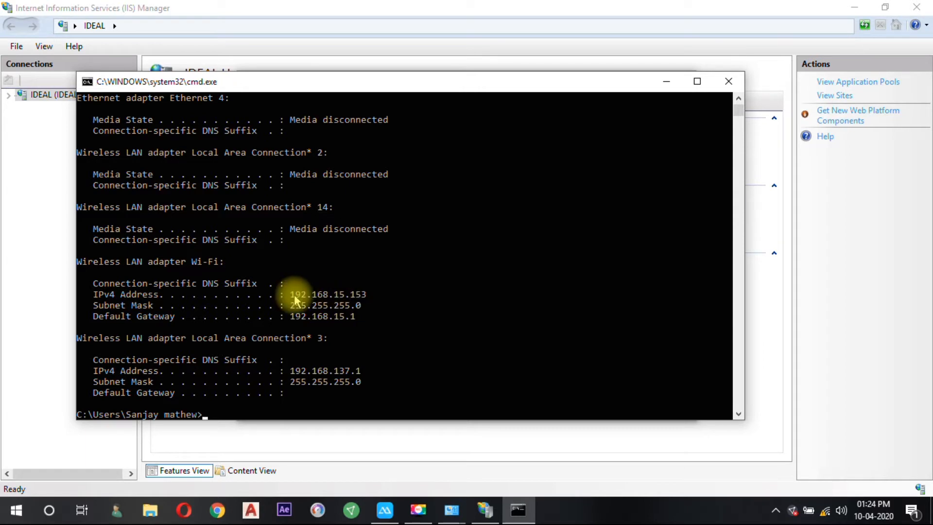
left_click(728, 87)
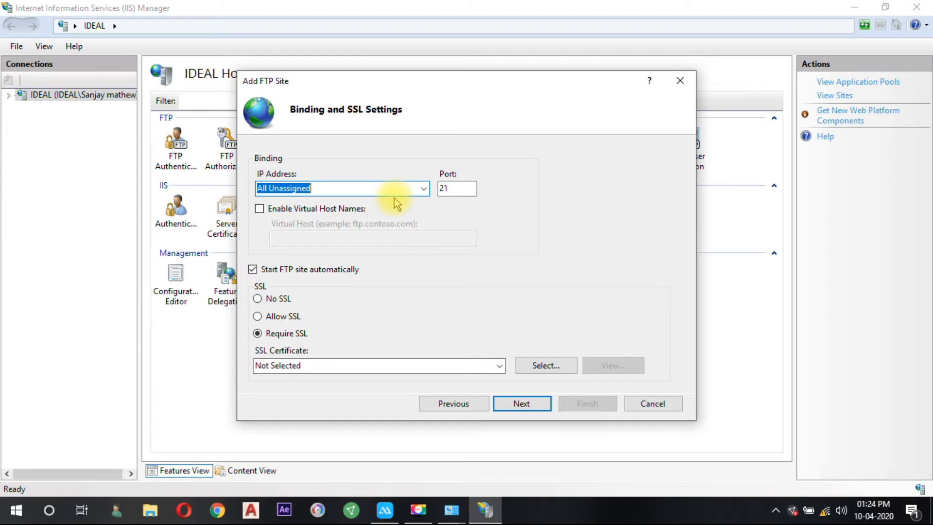
Bind the FTP site to IP address 192.168.15.153 with No SSL and continue to the authentication settings.
type("192.168.15.153")
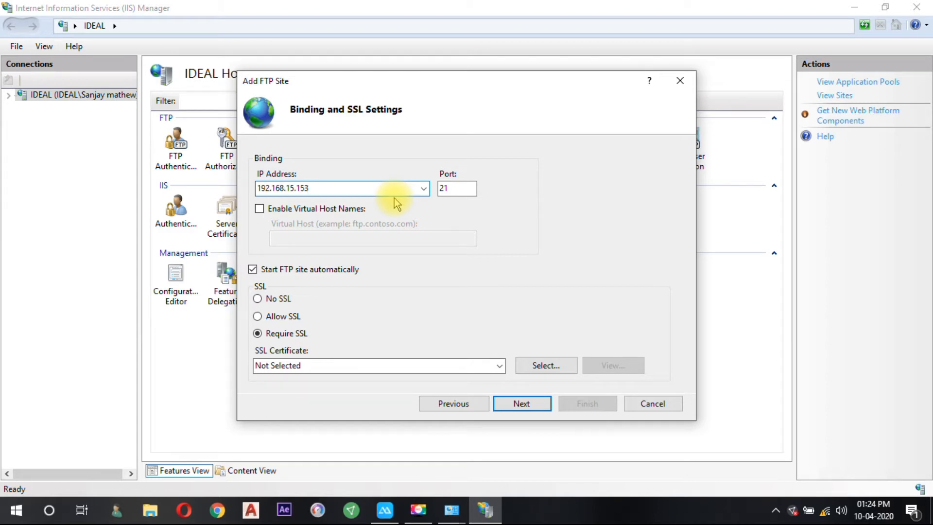
left_click(281, 299)
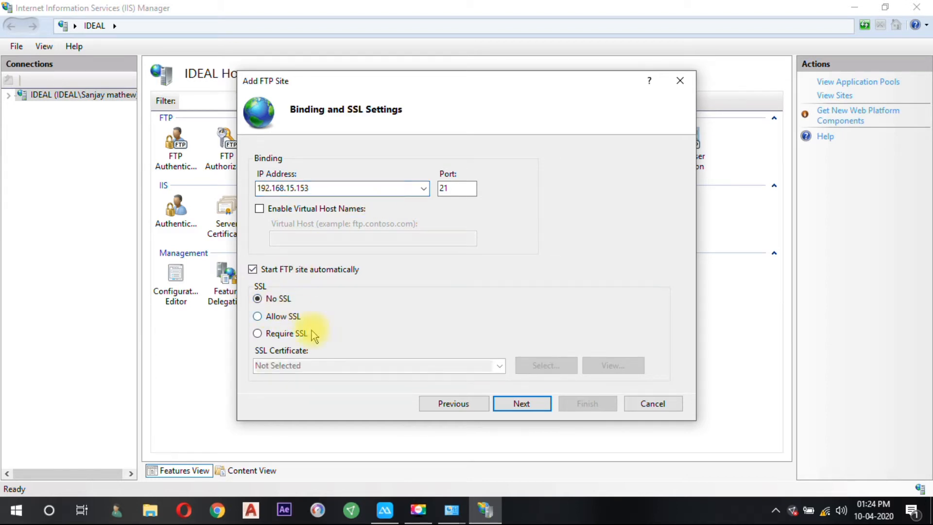
left_click(538, 407)
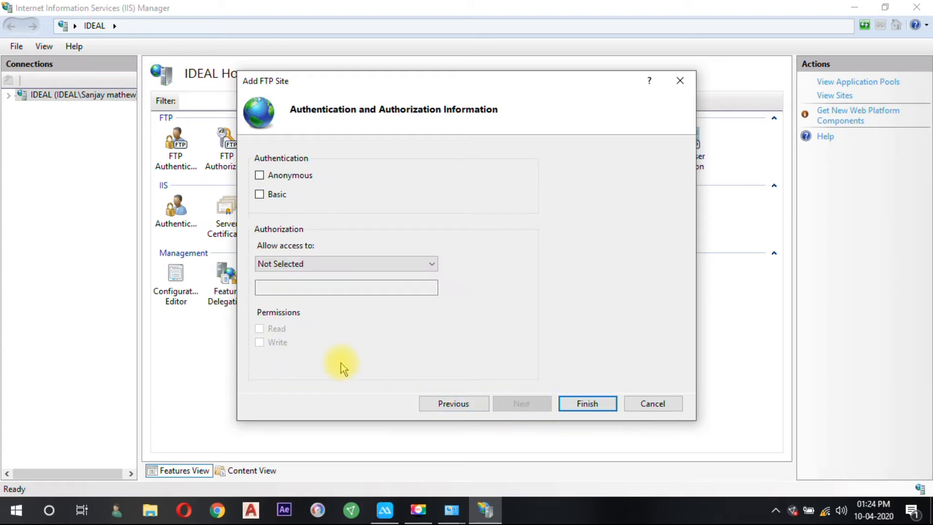
Enable Basic authentication and allow access to specified users, entering the Windows account's user name.
left_click(279, 265)
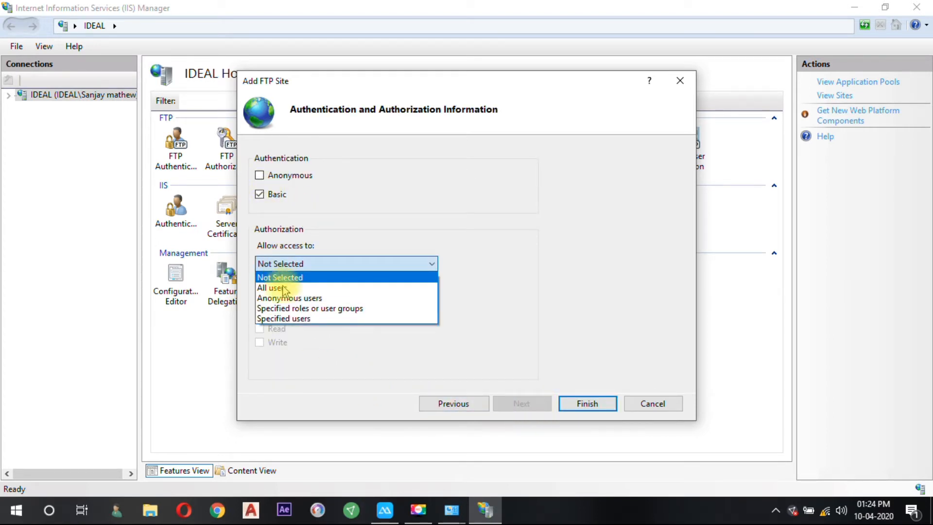
left_click(287, 318)
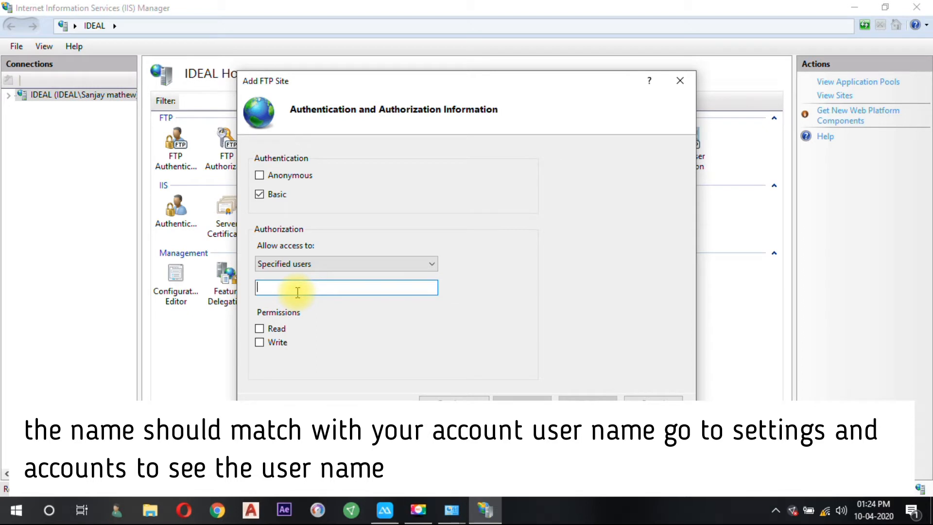
type("Sanjay M")
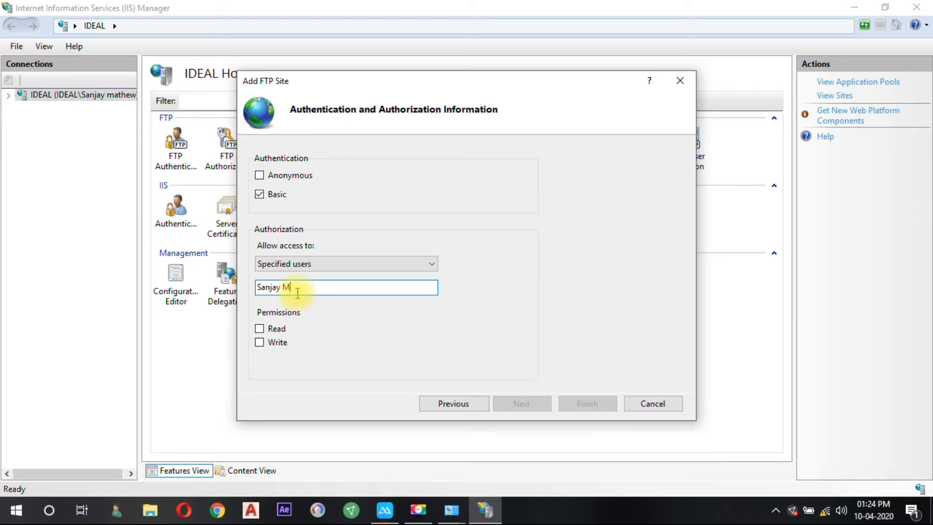
type("athew")
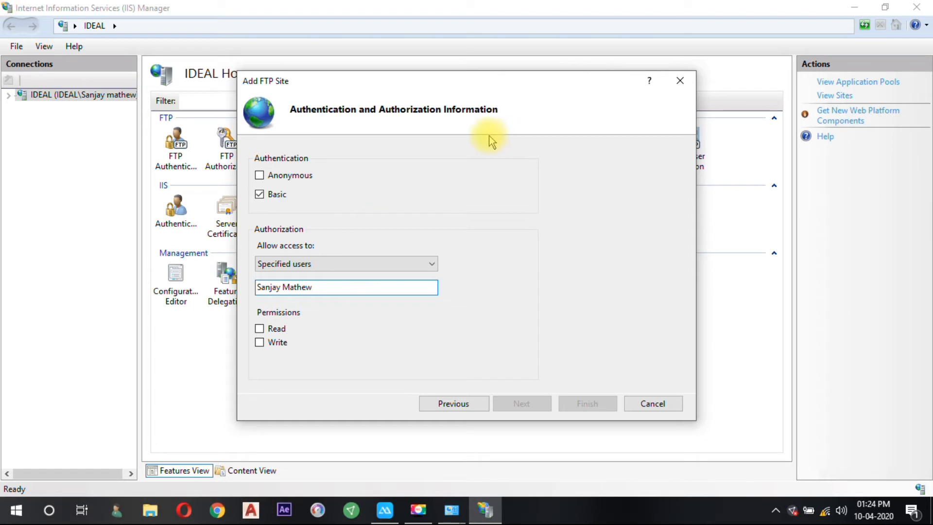
Grant the specified user Read and Write permissions and finish creating the FTP site.
left_click(273, 330)
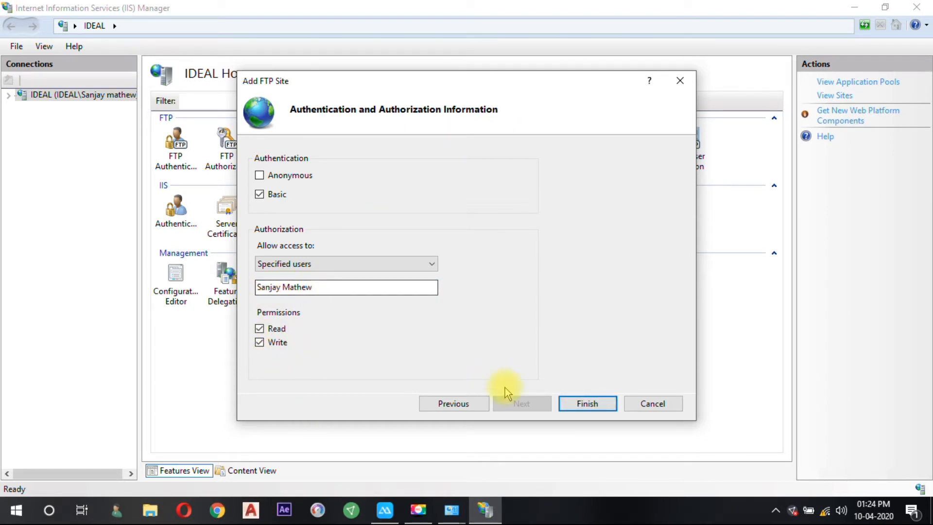
left_click(16, 510)
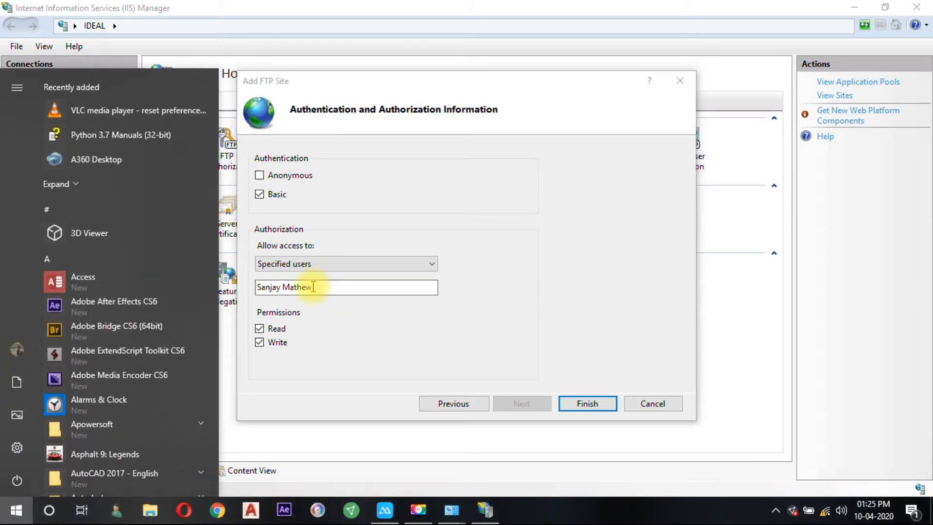
left_click(505, 352)
left_click(587, 404)
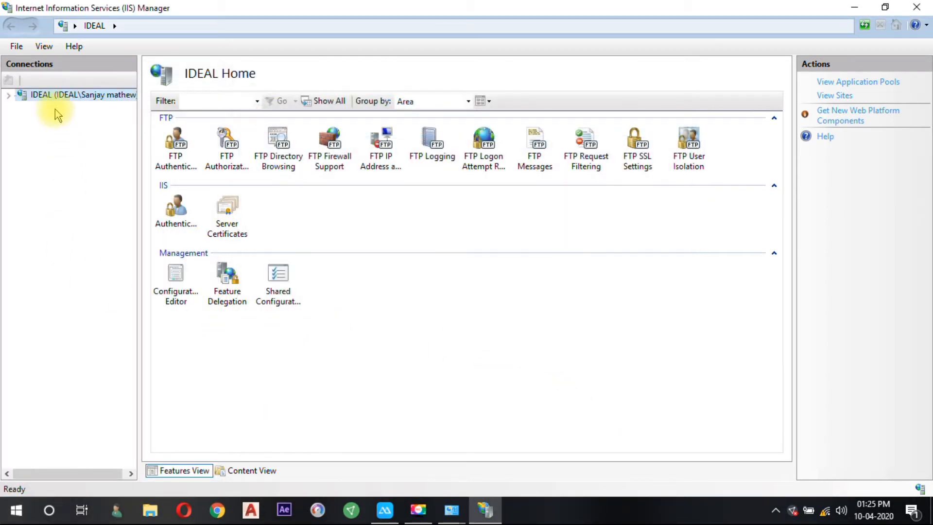
Expand the server's Sites in the connections tree and open the share site's home page.
left_click(8, 94)
left_click(22, 119)
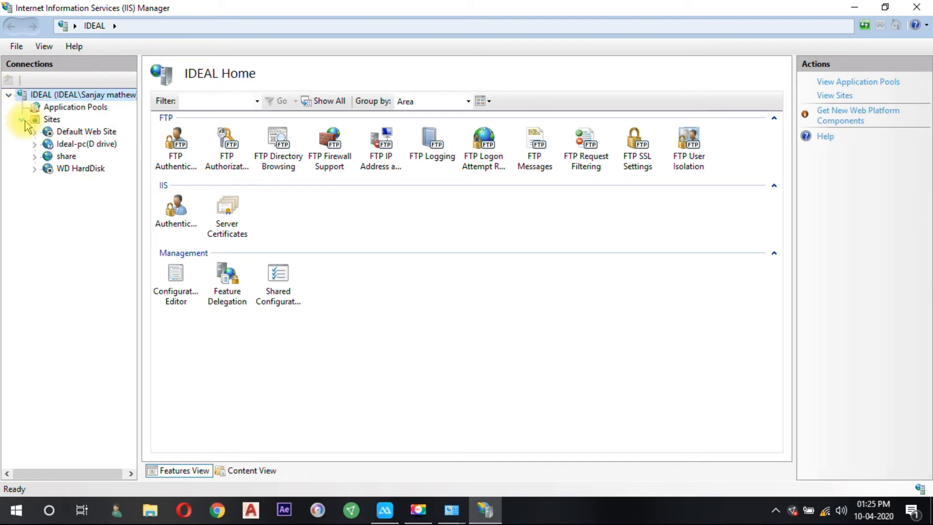
left_click(61, 160)
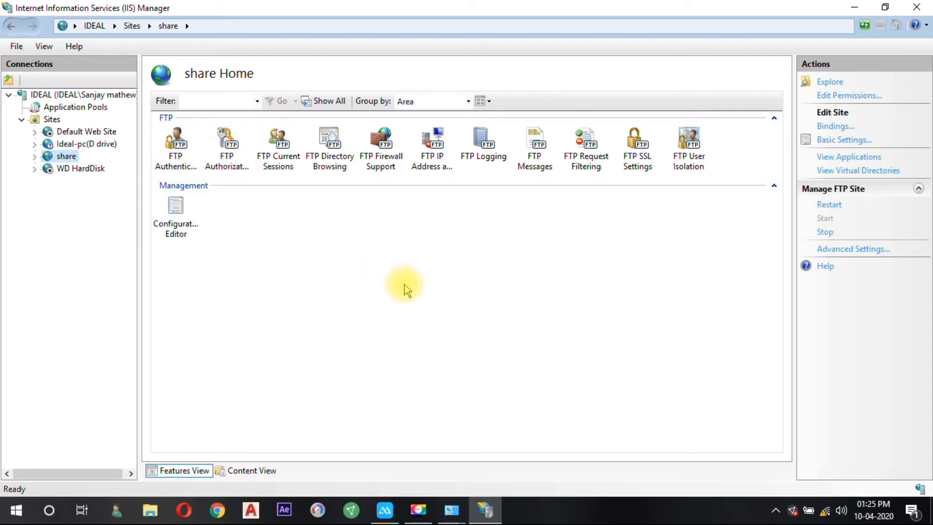
Review the FTP Authorization Rules of the share site and return to its home page.
left_click(404, 314)
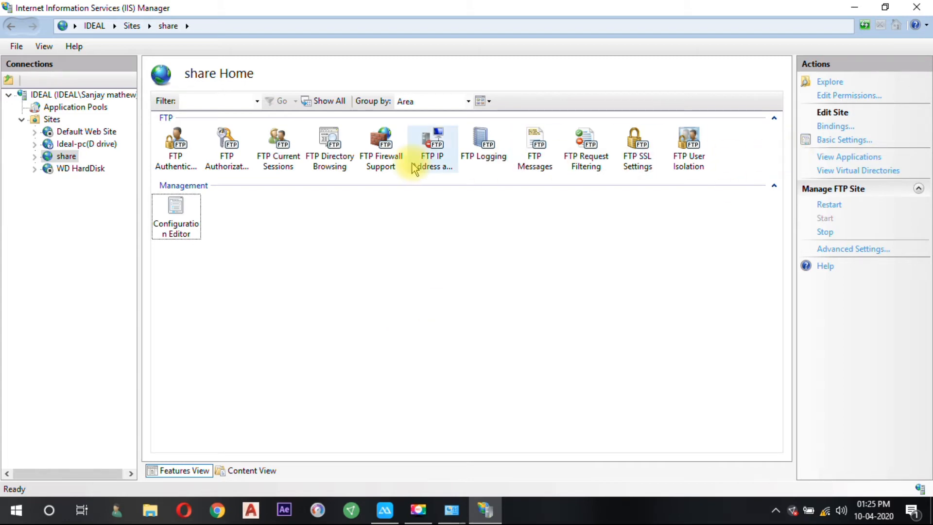
left_click(227, 160)
double_click(226, 160)
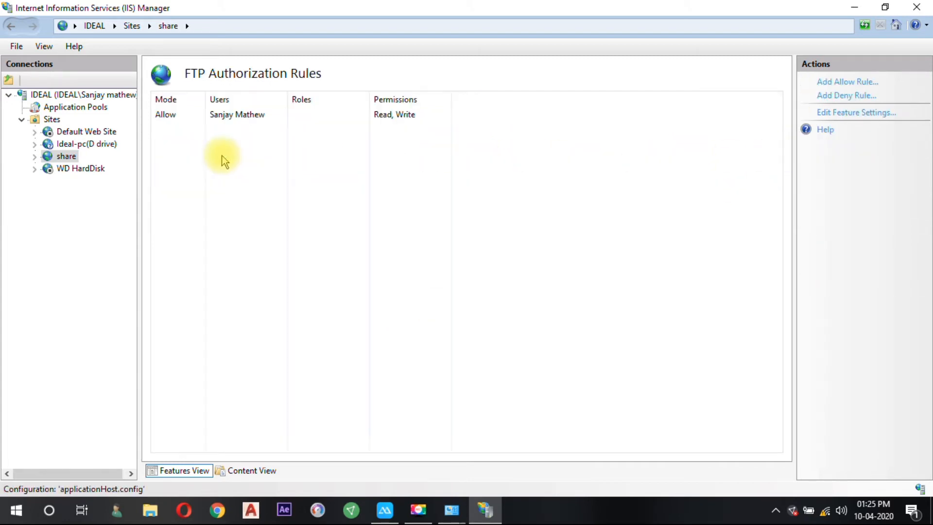
left_click(12, 27)
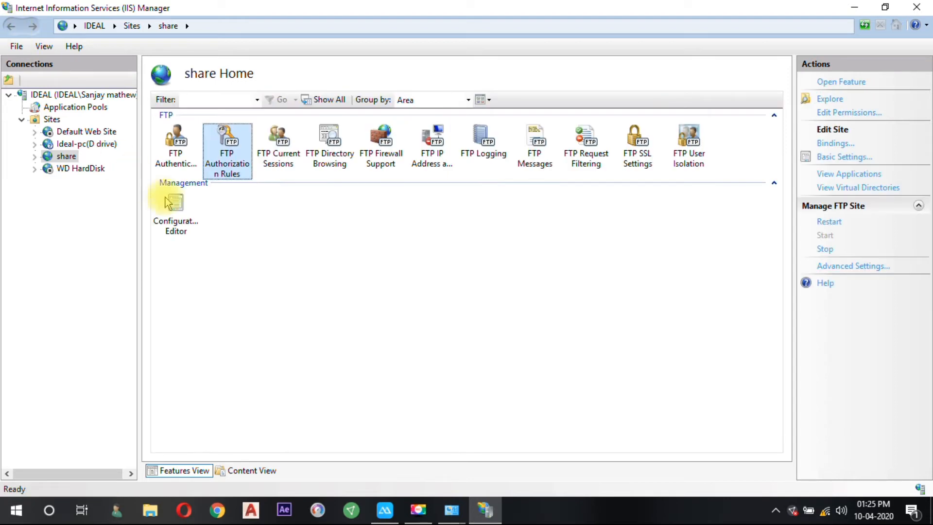
Switch to the phone mirror in ApowerMirror, unlock the phone with its unlock pattern and open Solid Explorer.
left_click(381, 516)
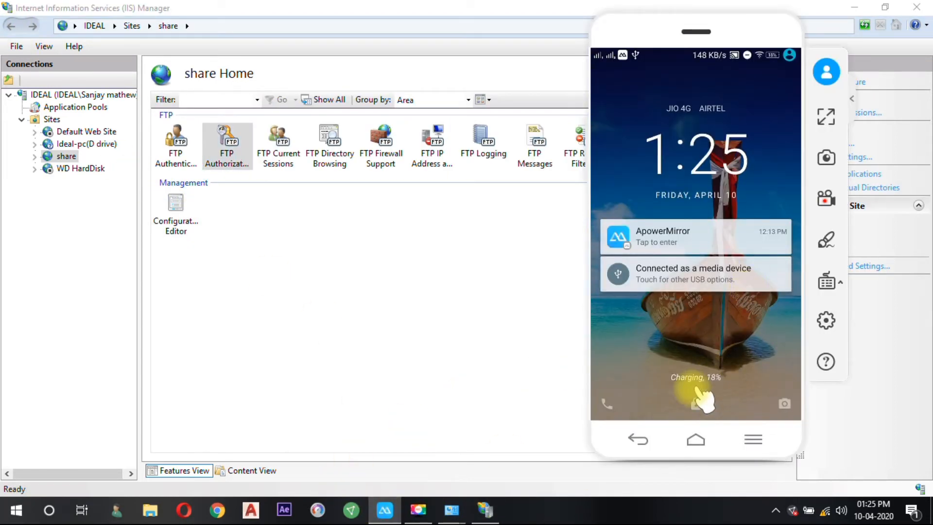
left_click(694, 385)
left_click_drag(731, 274, 722, 146)
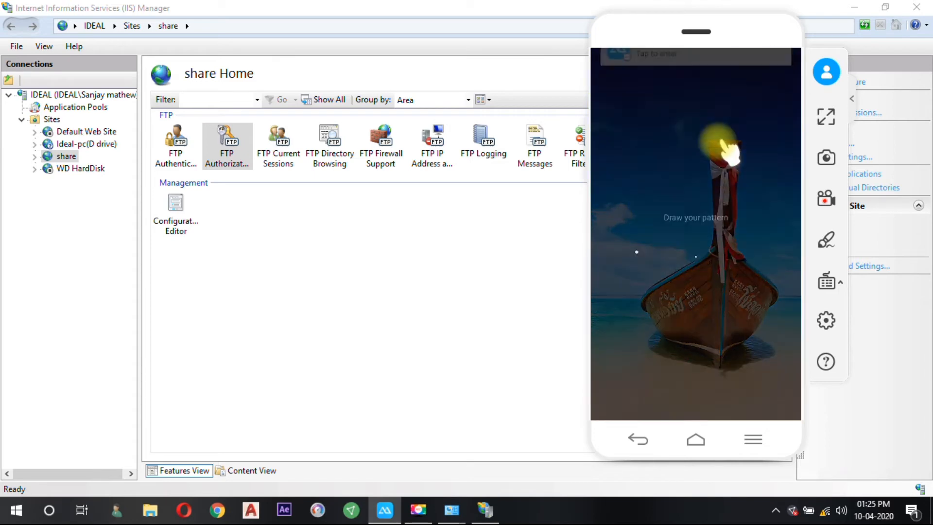
left_click_drag(635, 270, 662, 302)
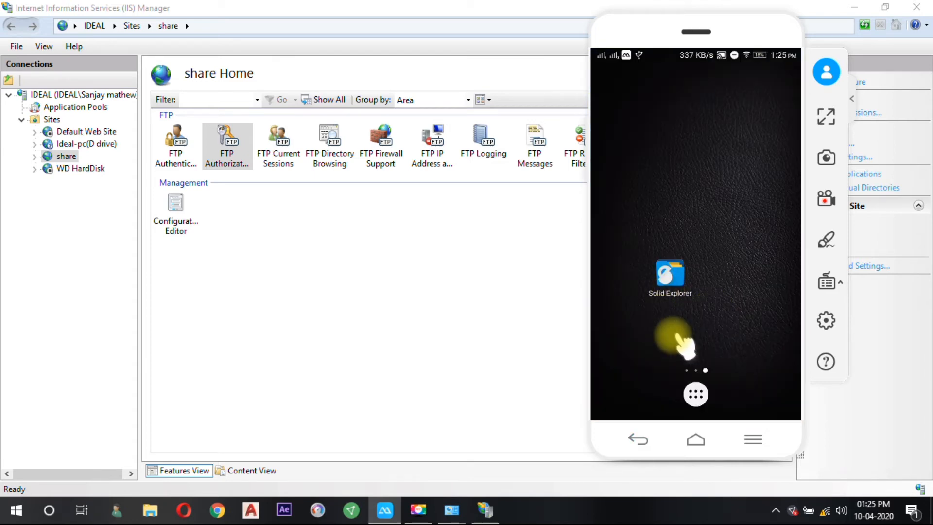
left_click(685, 293)
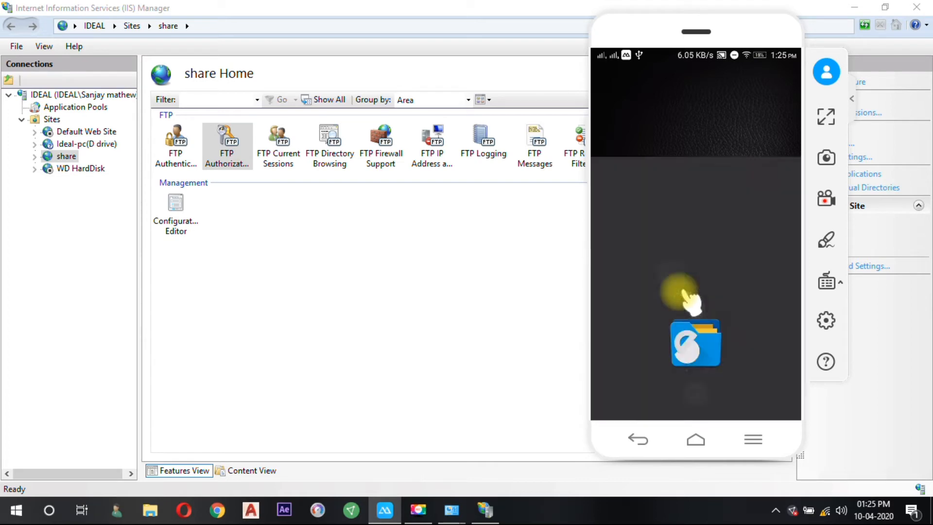
Start a new cloud connection of type FTP and choose plain FTP as its protocol.
left_click(774, 391)
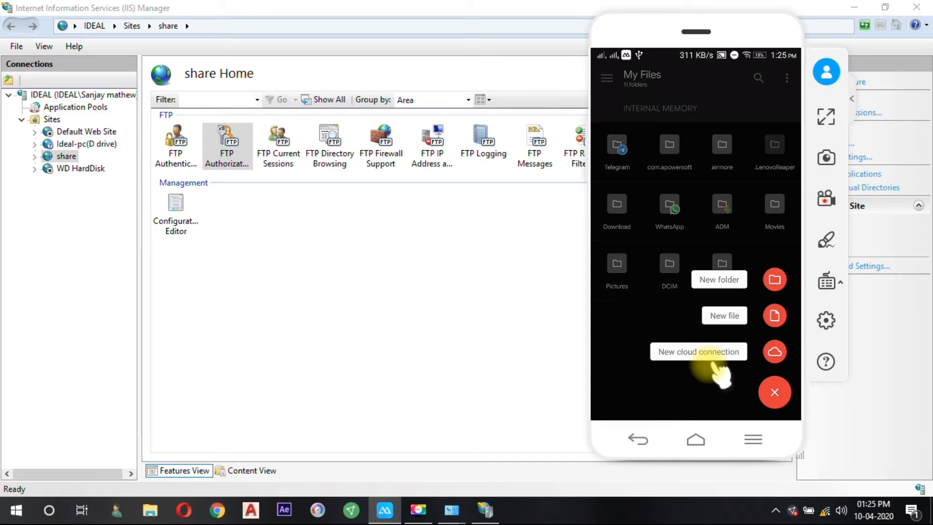
left_click(716, 354)
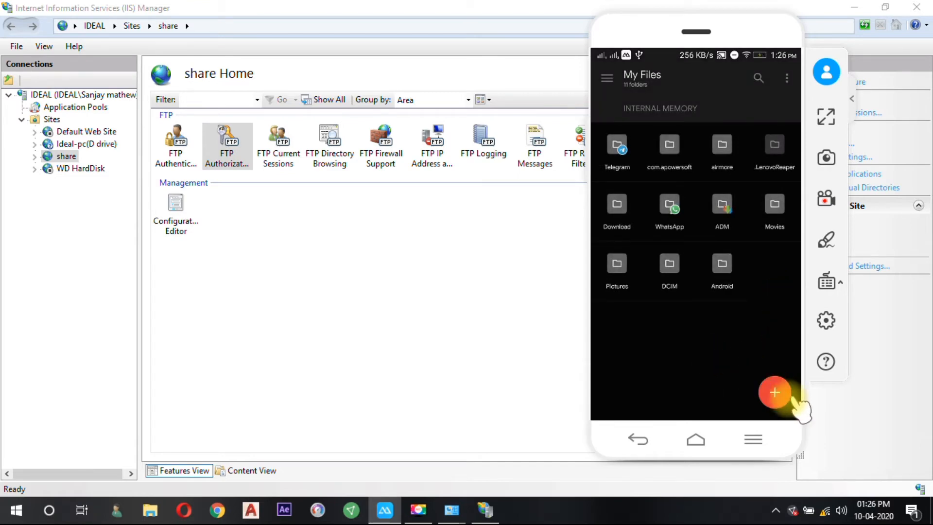
left_click(774, 391)
left_click(774, 355)
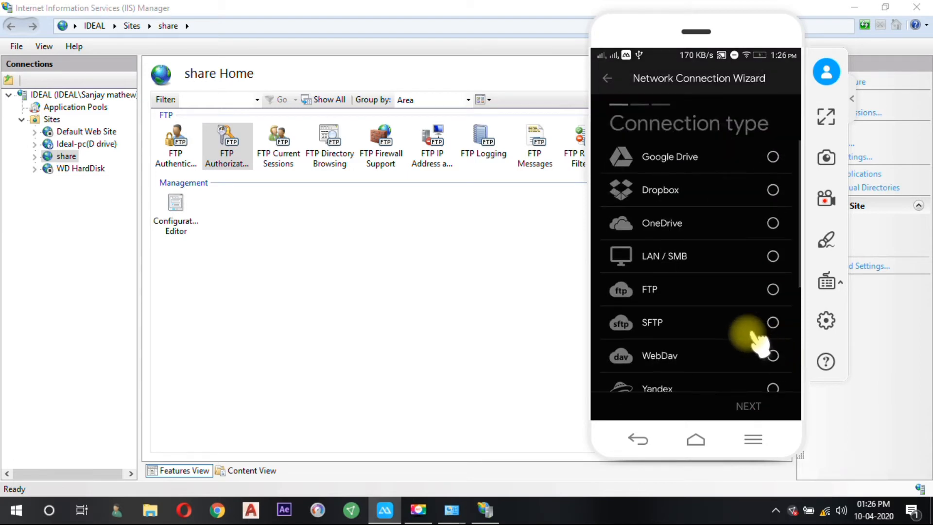
left_click(754, 294)
left_click(759, 410)
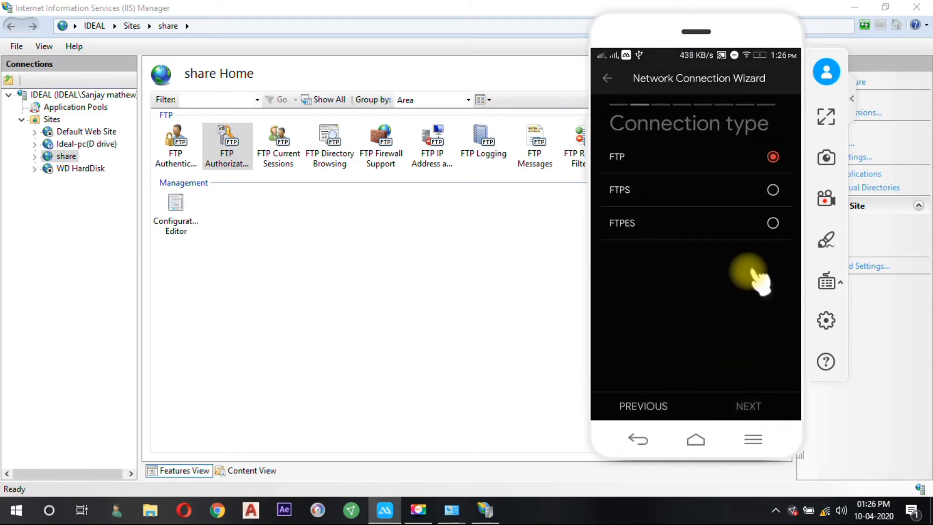
left_click(759, 410)
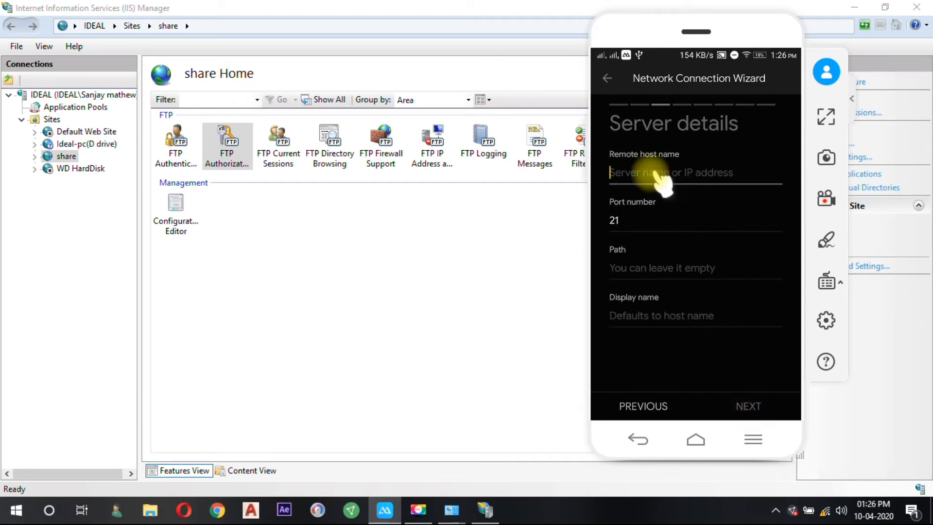
Look up the share site's binding in IIS Manager and set the phone connection's remote host name to 192.168.15.153.
left_click(637, 174)
left_click(506, 241)
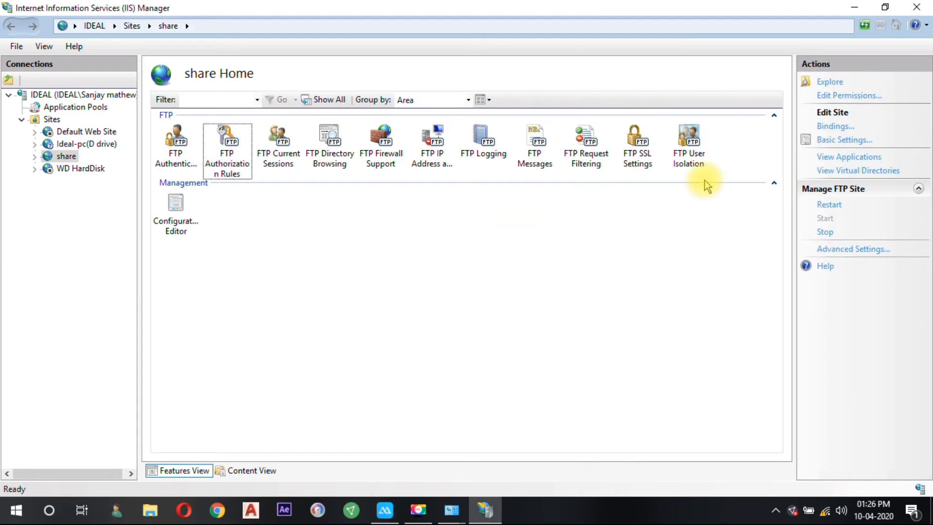
left_click(836, 128)
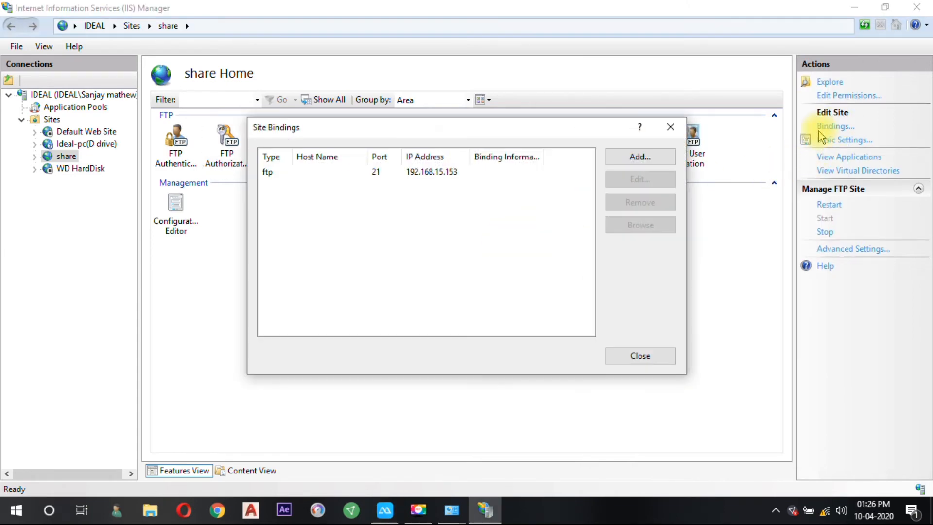
left_click(453, 172)
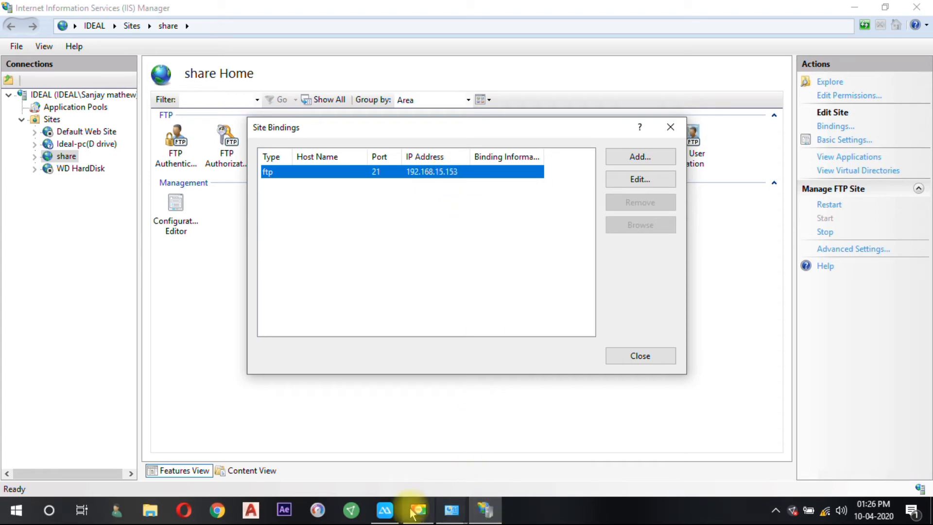
left_click(395, 512)
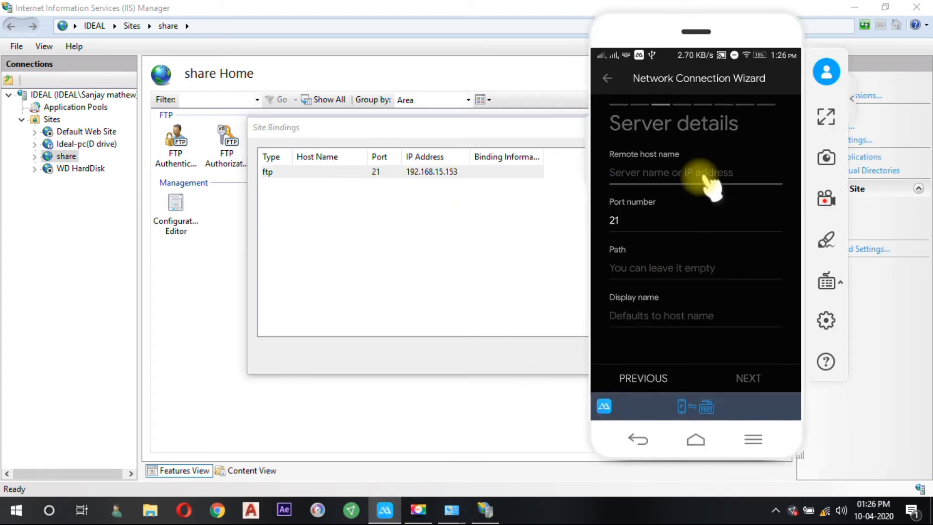
type("192.168.15.153")
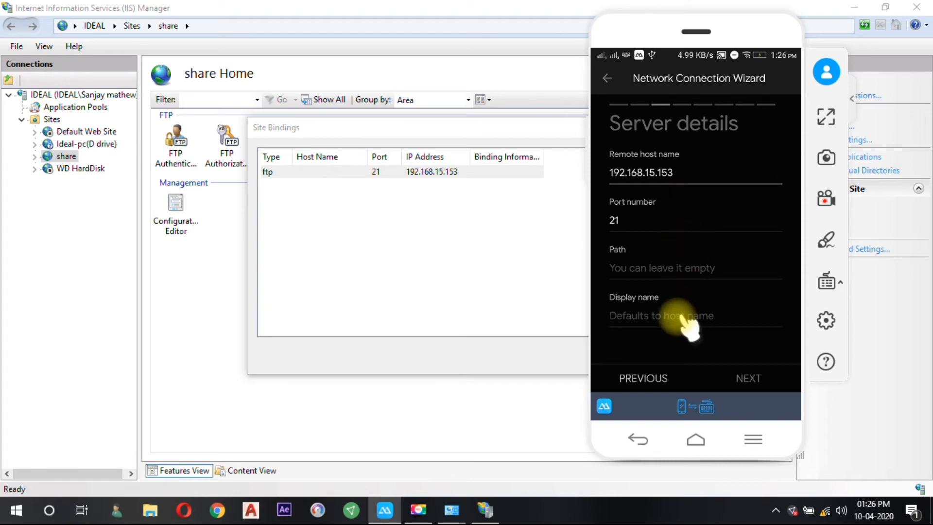
left_click(766, 380)
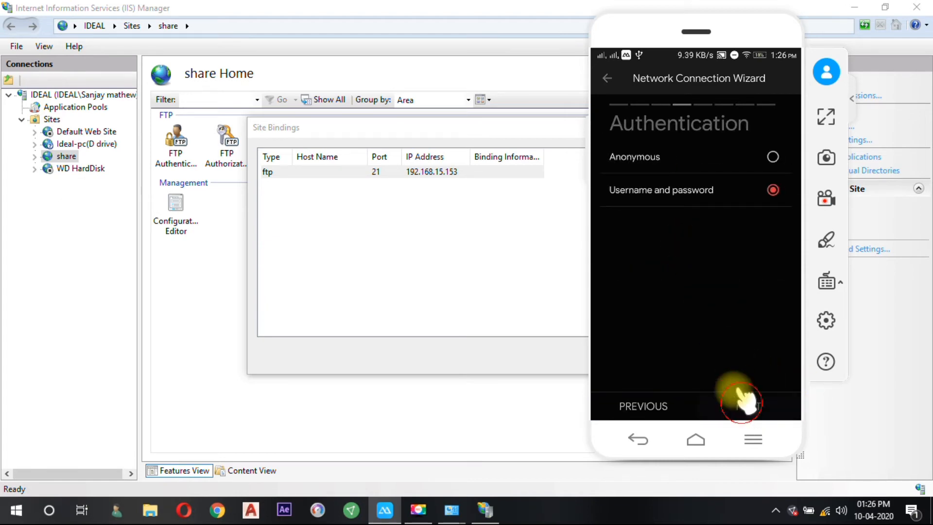
Use username and password authentication, entering the Windows account's user name and password.
left_click(745, 406)
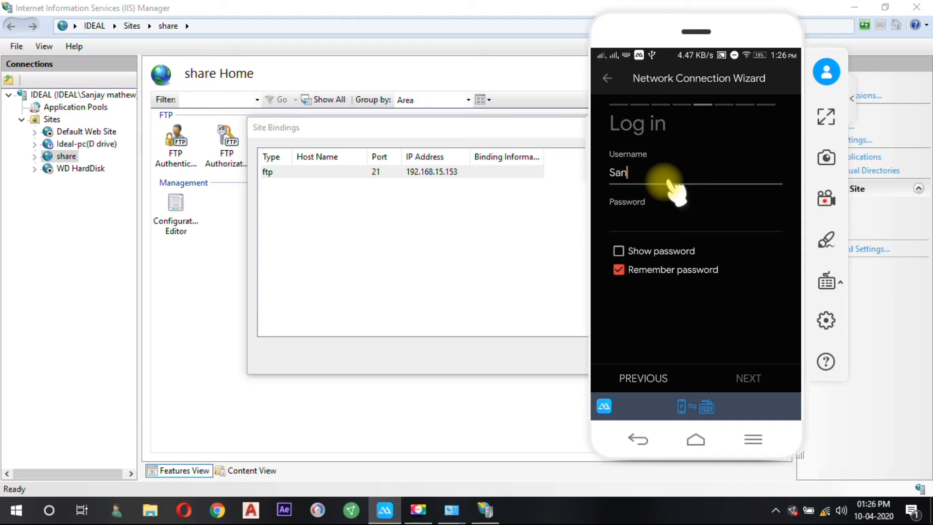
type("a")
left_click(656, 221)
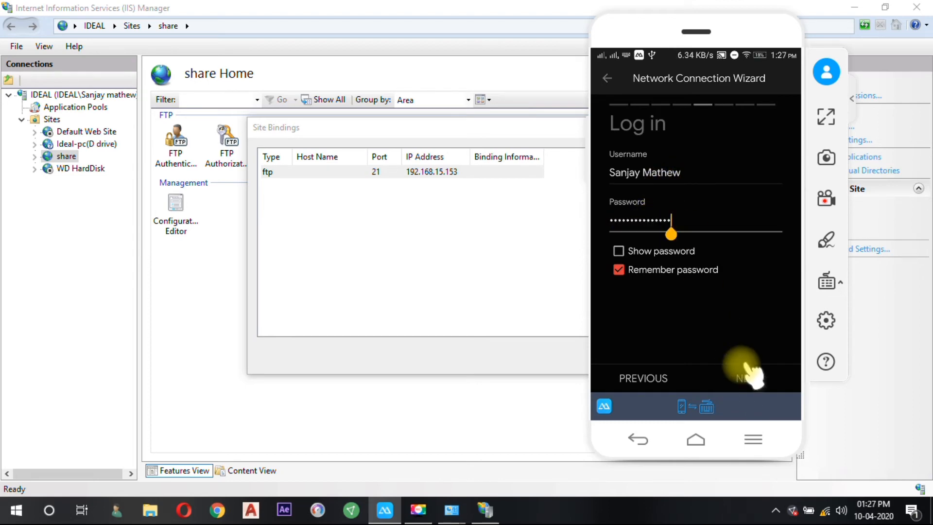
left_click(746, 380)
Leave advanced settings at No, connect to the FTP server and finish the wizard to show its shared folders.
left_click(757, 393)
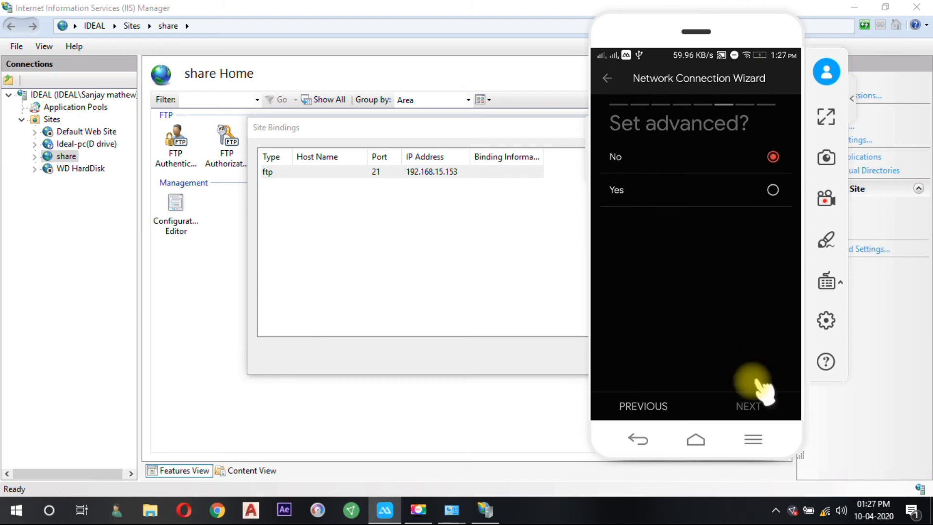
left_click(733, 408)
left_click(689, 262)
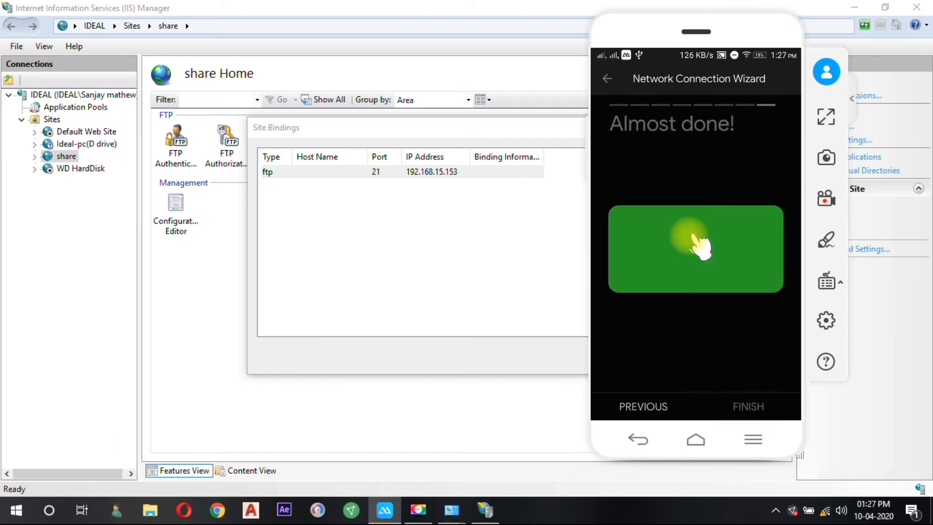
scroll(692, 208, "down", 3)
scroll(685, 268, "up", 3)
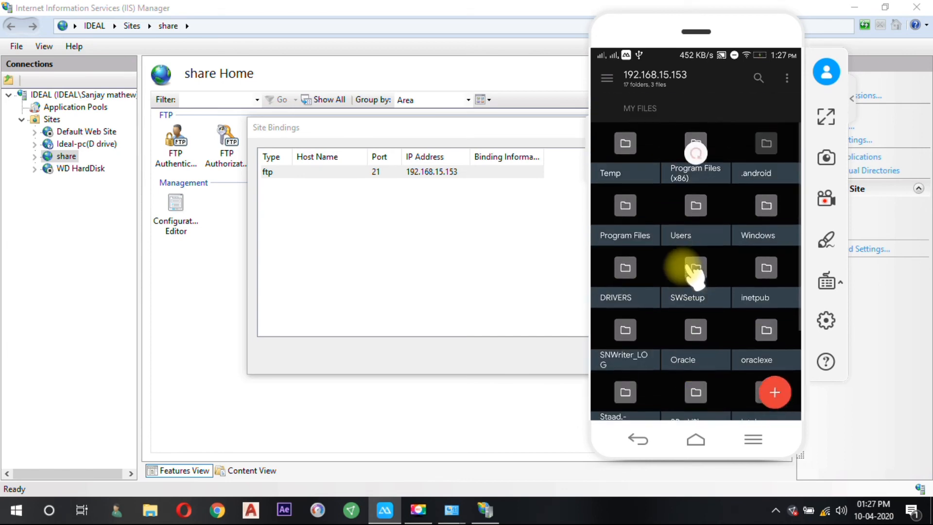
Close the Site Bindings in IIS Manager and examine the share site's FTP Current Sessions.
left_click(670, 127)
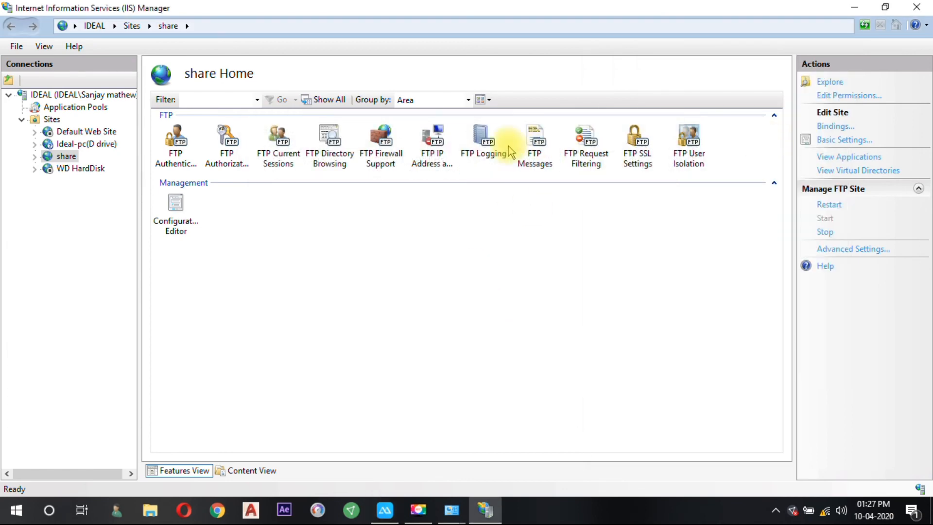
double_click(291, 146)
left_click(466, 117)
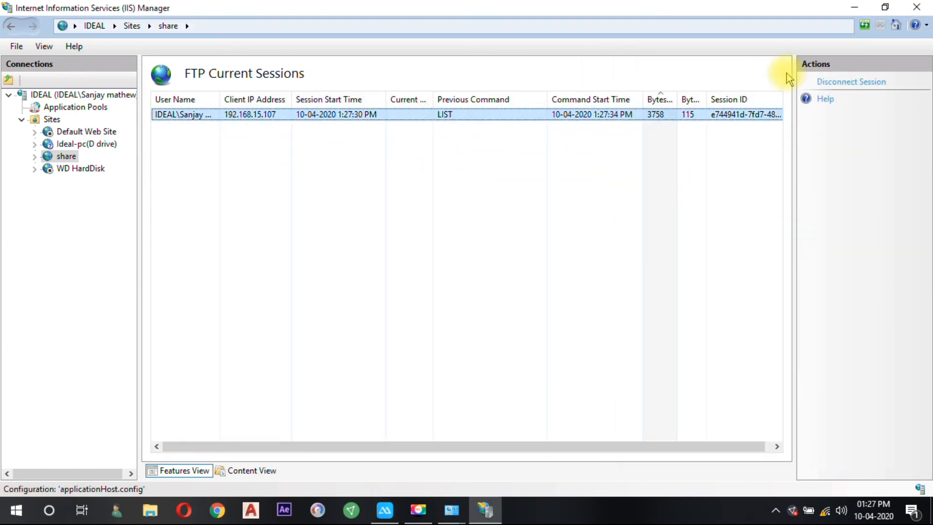
Minimize IIS Manager and close the Administrative Tools window.
left_click(854, 7)
left_click(916, 7)
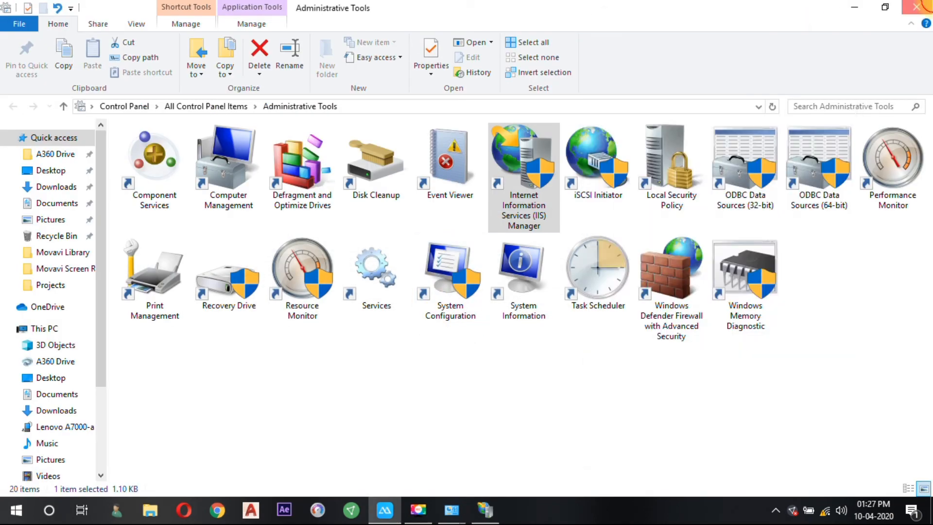
left_click(916, 7)
Open the 192.168.15.153 storage in Solid Explorer on the phone and browse into its Windows folder.
left_click(606, 78)
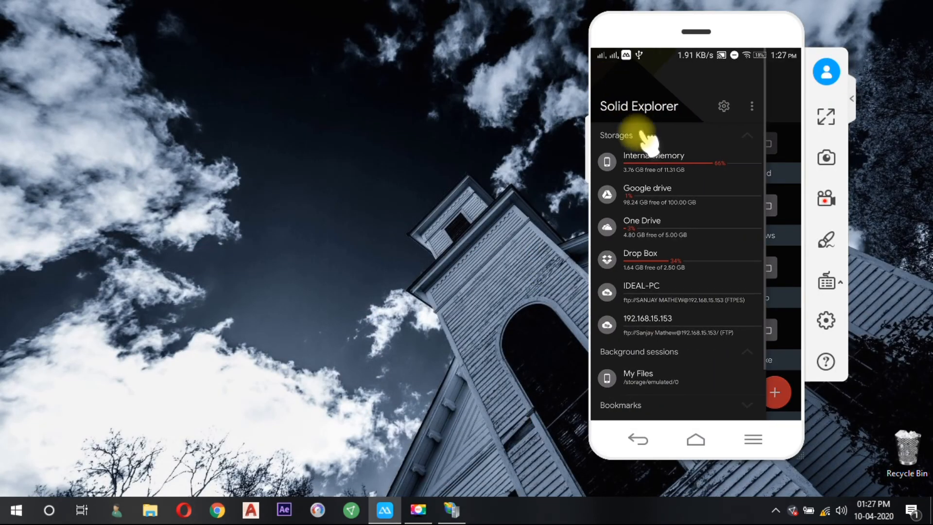
left_click(646, 323)
left_click(762, 214)
Review the properties of the Windows folder and return to the root of the FTP share.
left_click(786, 78)
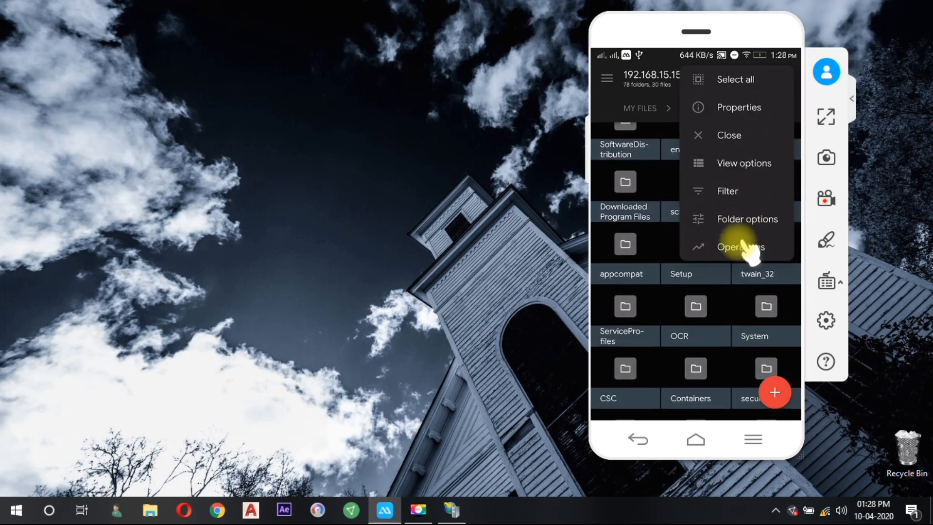
left_click(743, 108)
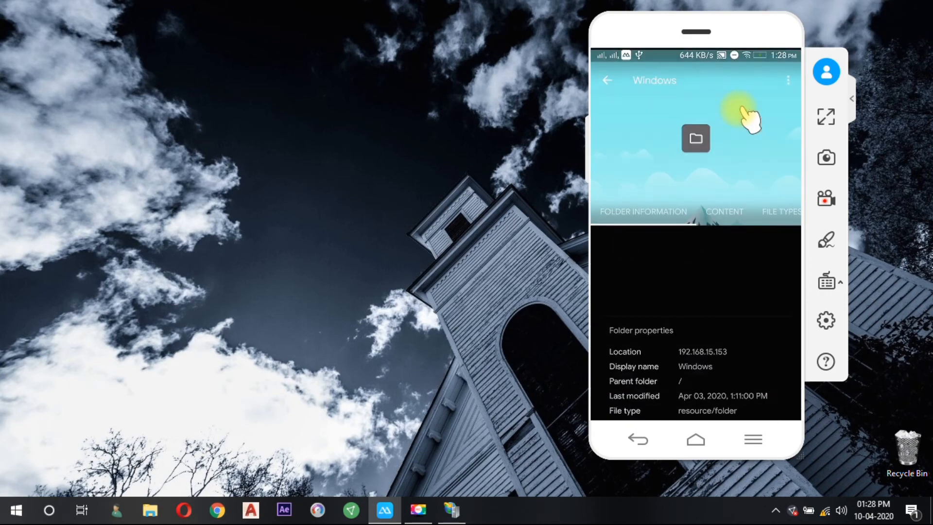
scroll(735, 306, "down", 2)
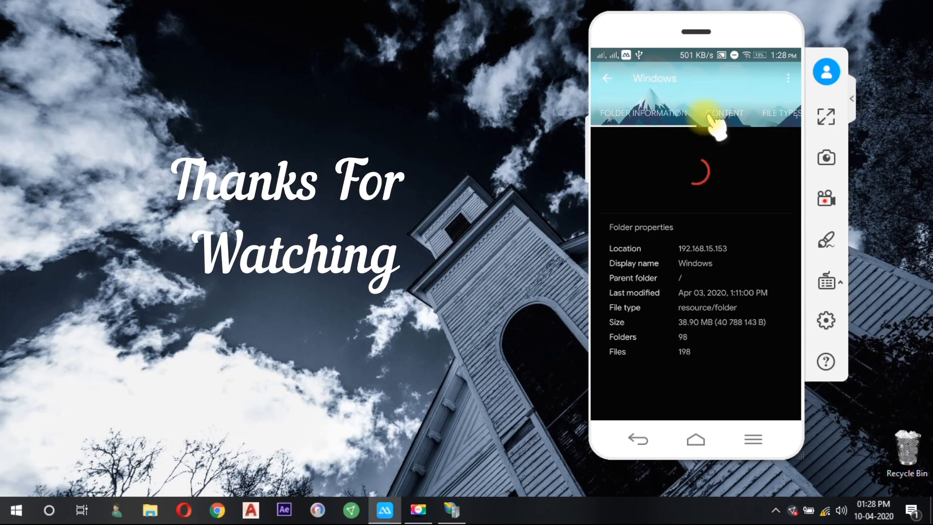
left_click(639, 437)
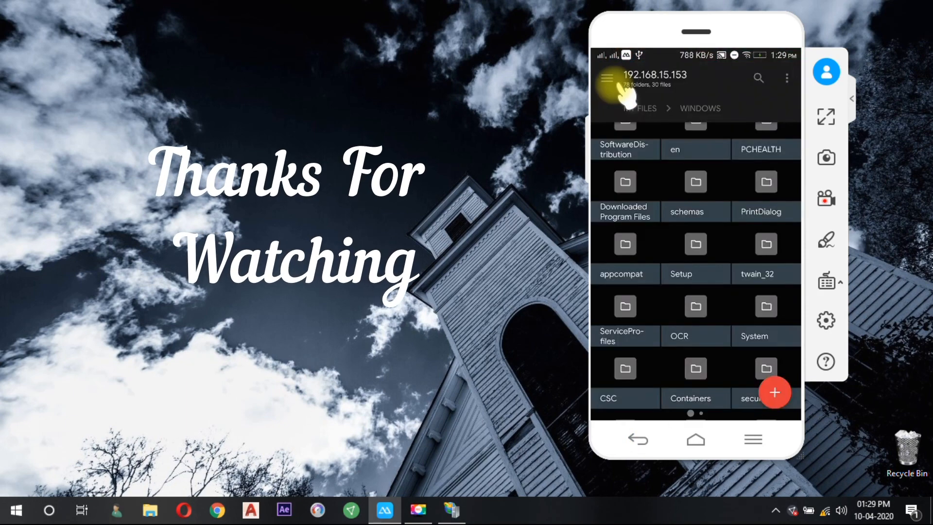
left_click(628, 108)
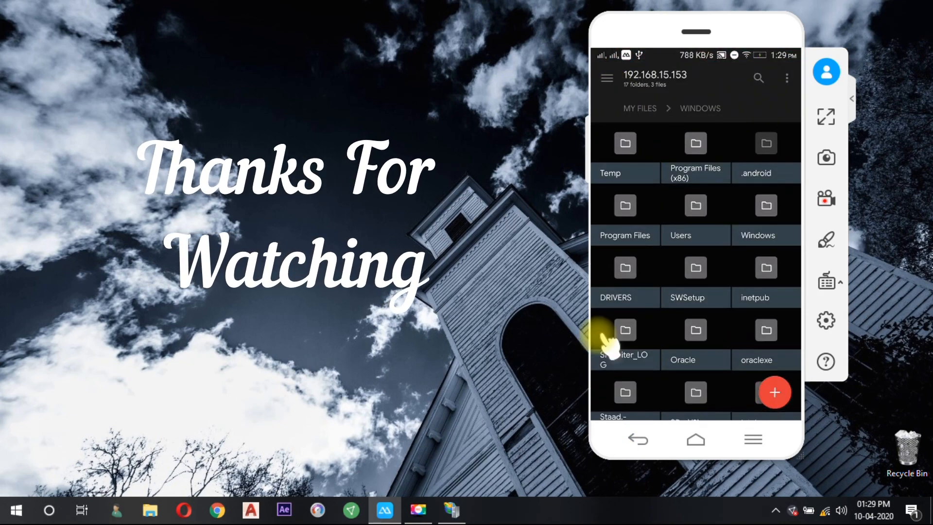
Lock the phone from ApowerMirror and minimize the mirror window.
mouse_move(754, 39)
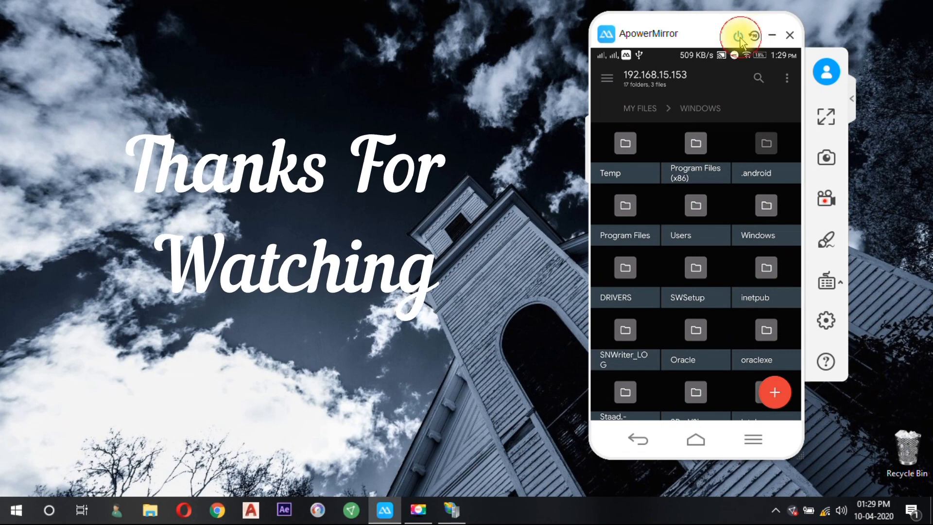
left_click(738, 36)
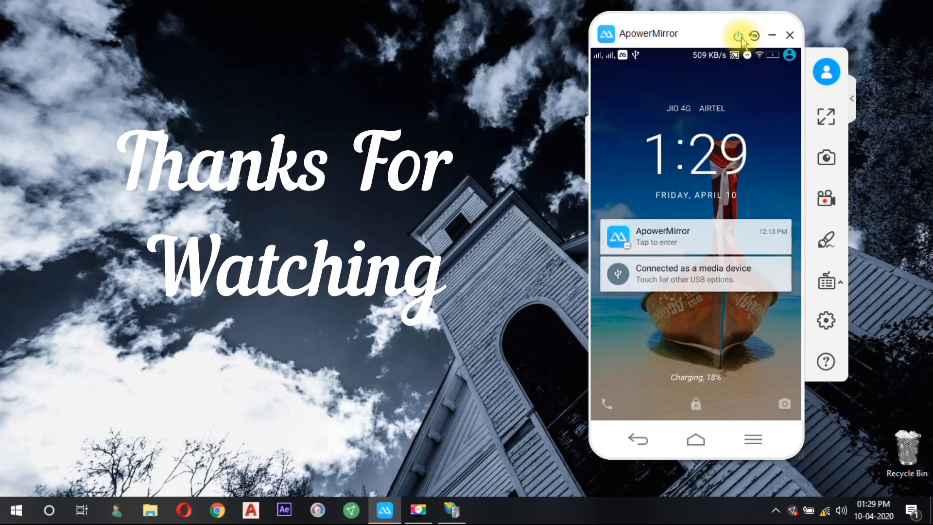
left_click(771, 35)
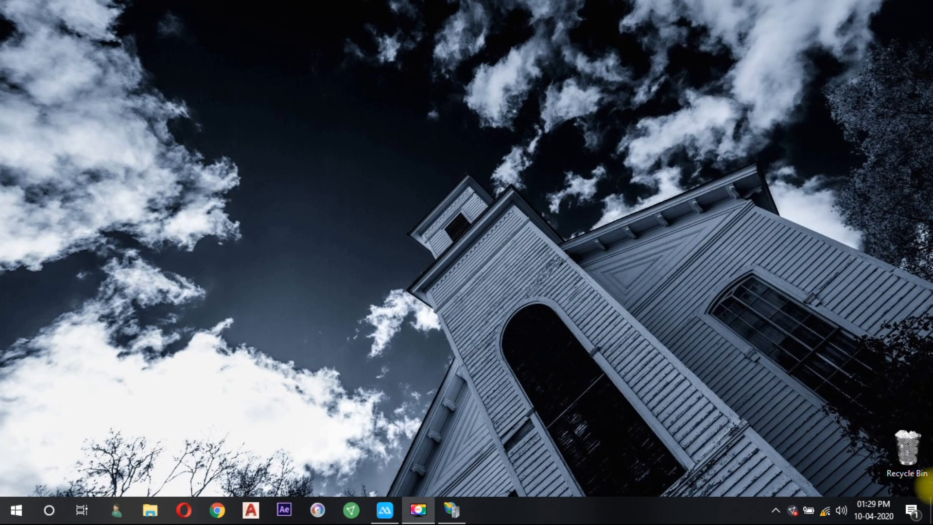